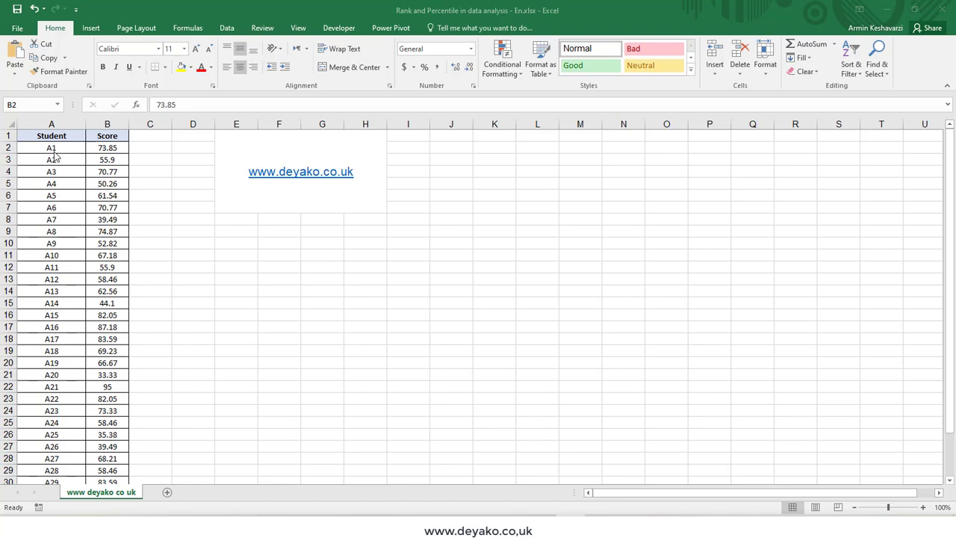
# Select the whole Student and Score table and scroll through its 32 rows and back up.
pyautogui.click(54, 155)
pyautogui.hotkey('ctrl', 'a')
pyautogui.scroll(-8, 52, 224)
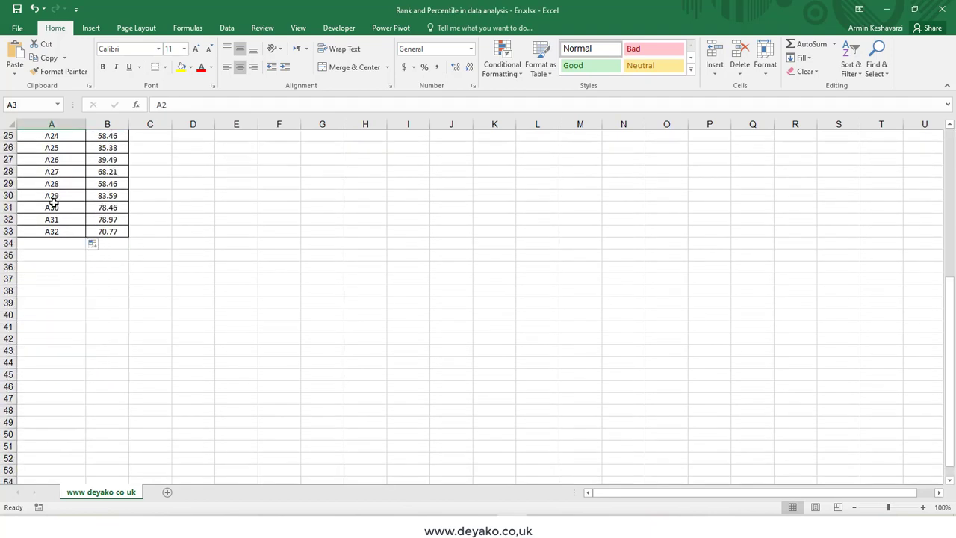
pyautogui.scroll(8, 112, 246)
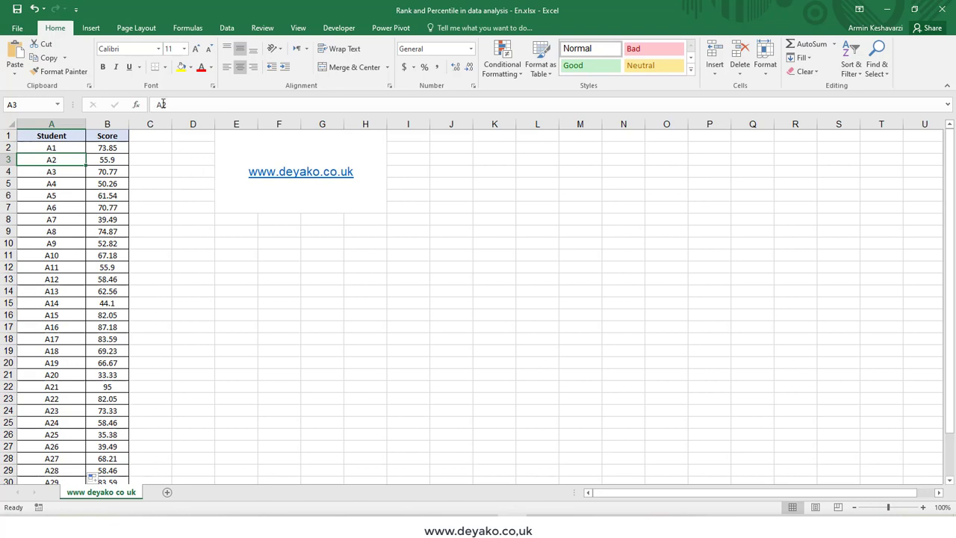
# Confirm the Analysis ToolPak add-in is enabled in Excel Options > Add-ins.
pyautogui.click(223, 30)
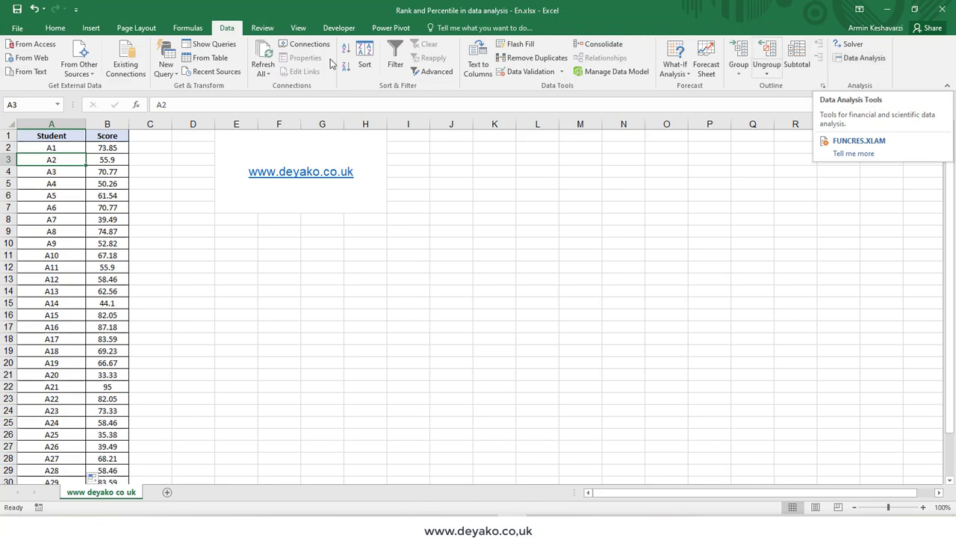
pyautogui.click(17, 28)
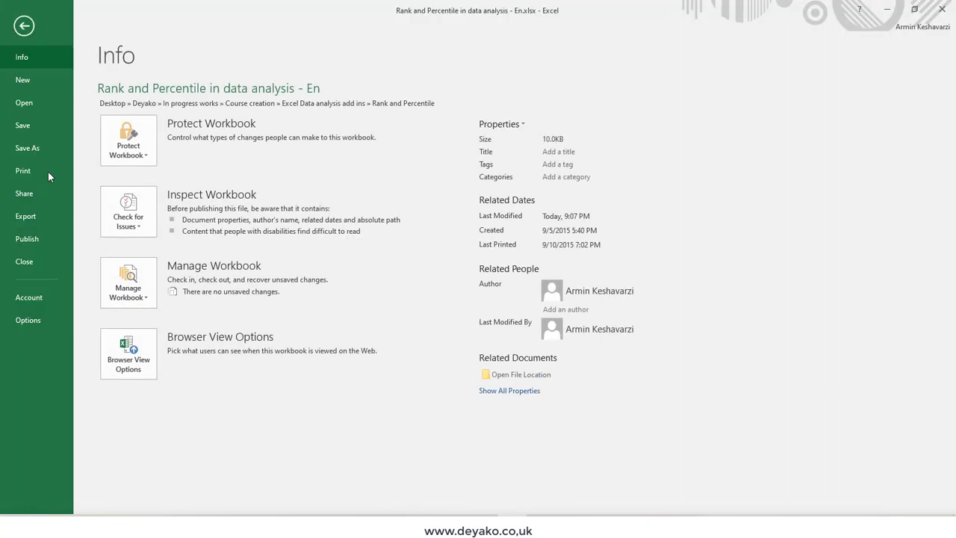
pyautogui.click(28, 320)
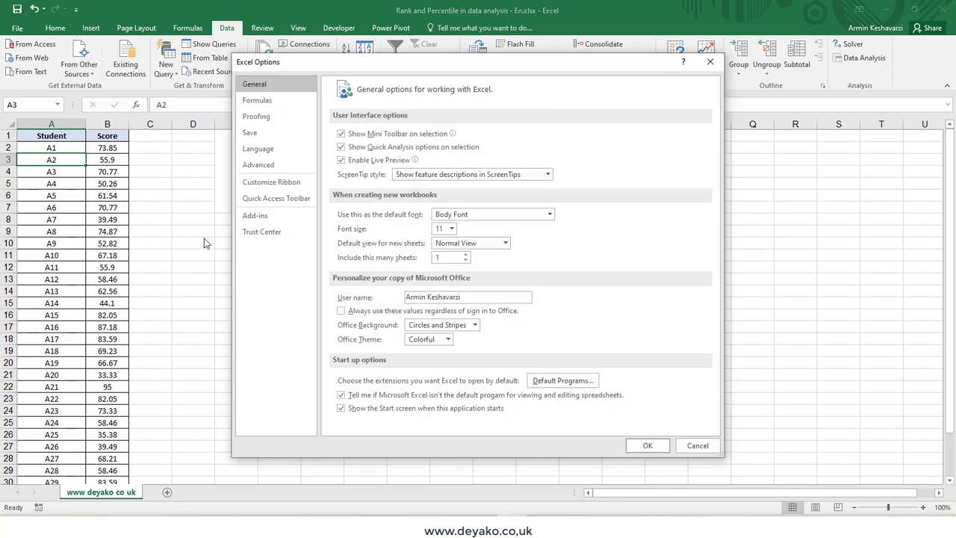
pyautogui.click(267, 221)
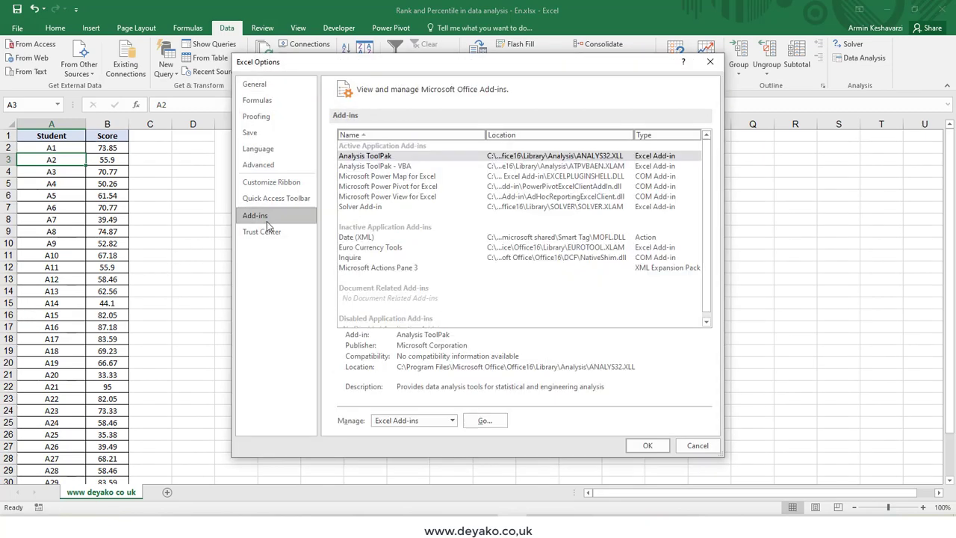
pyautogui.click(496, 423)
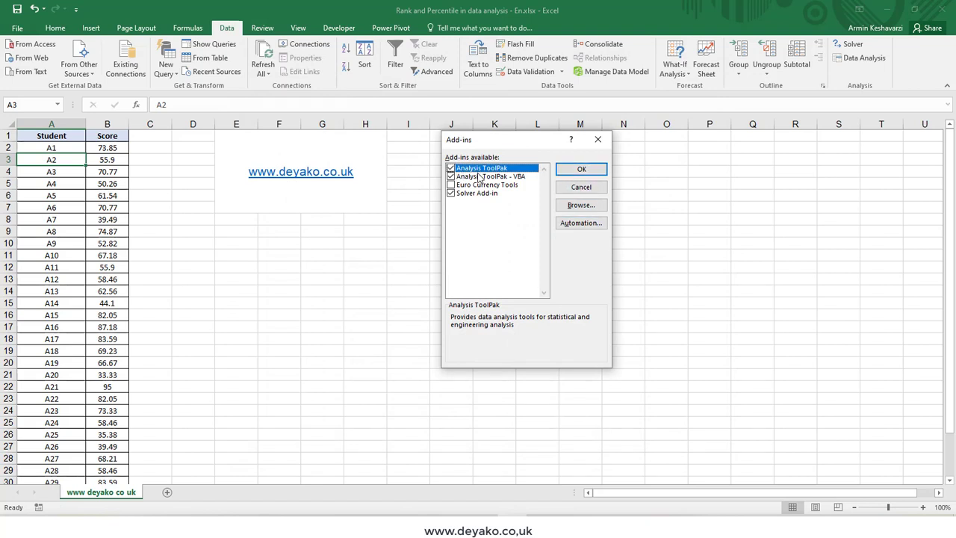
pyautogui.click(582, 169)
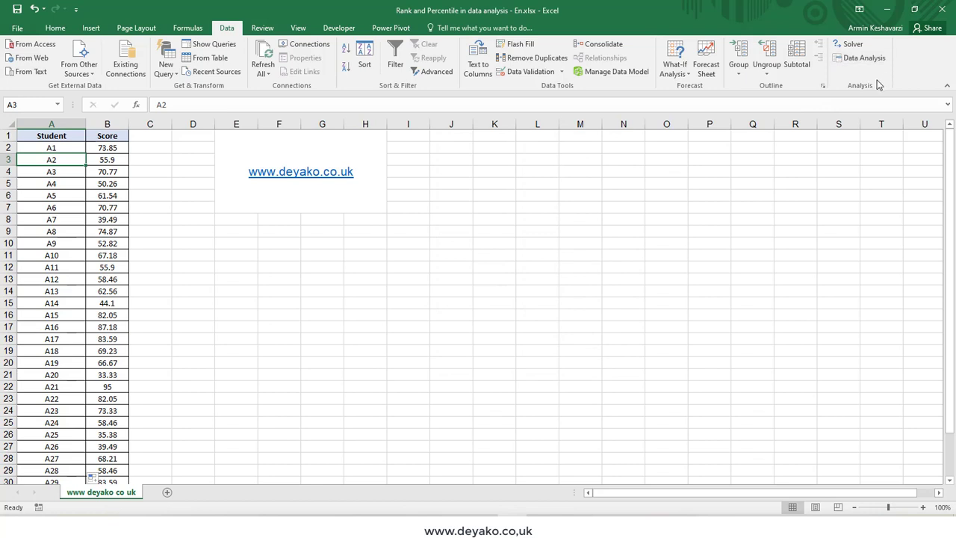
# Choose Rank and Percentile from the Data Analysis tool list.
pyautogui.click(864, 59)
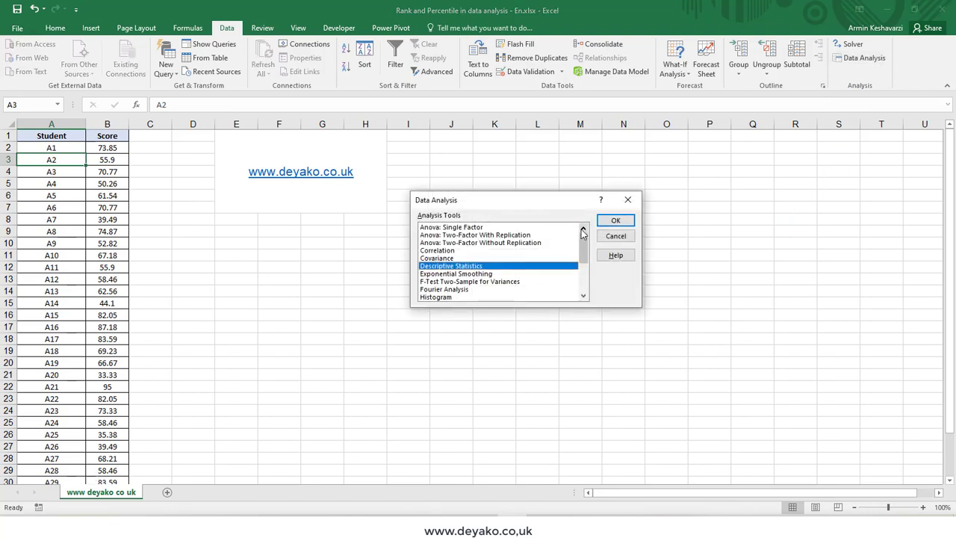
pyautogui.scroll(-3, 584, 240)
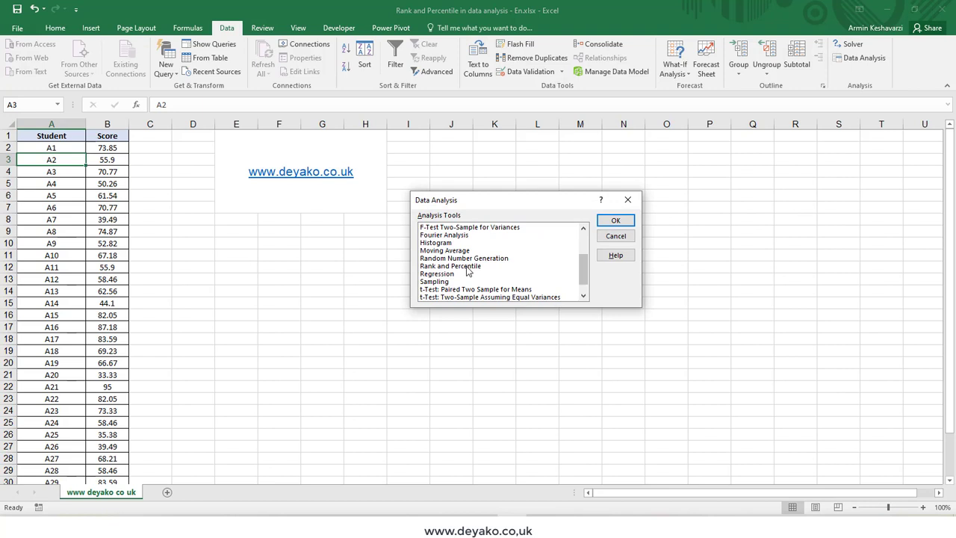
pyautogui.click(457, 267)
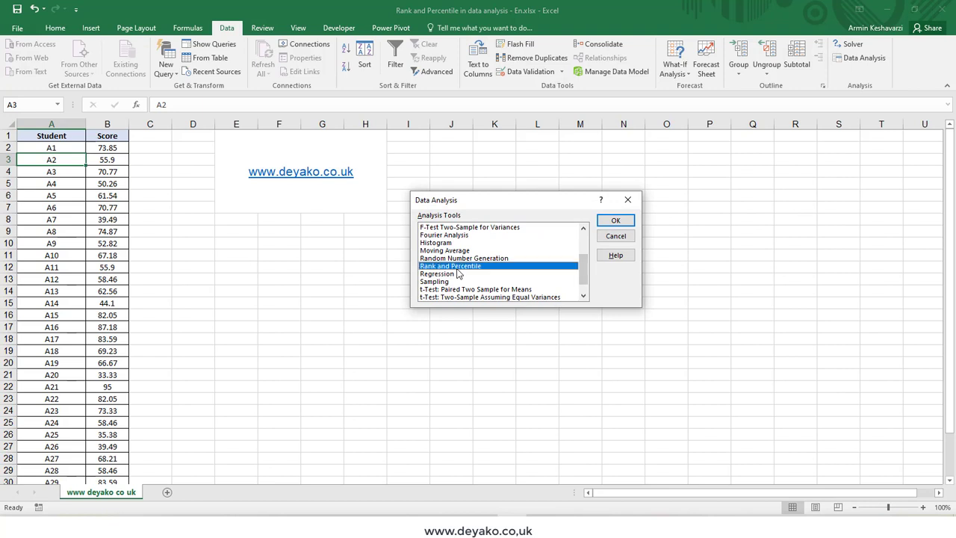
pyautogui.click(621, 221)
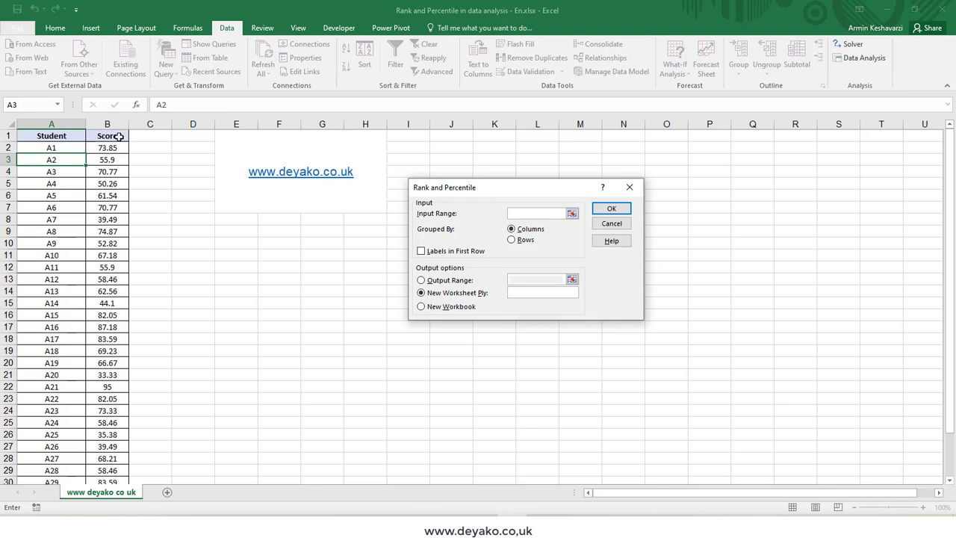
# Rank the scores in $B$1:$B$33, labels in first row, onto a new 'Ranked data' sheet.
pyautogui.click(119, 137)
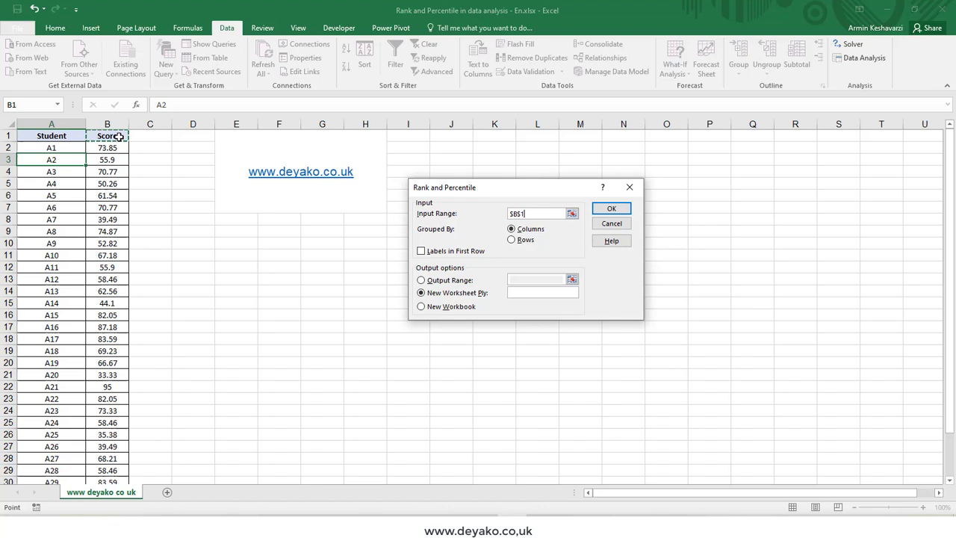
pyautogui.hotkey('ctrl', 'shift', 'Down')
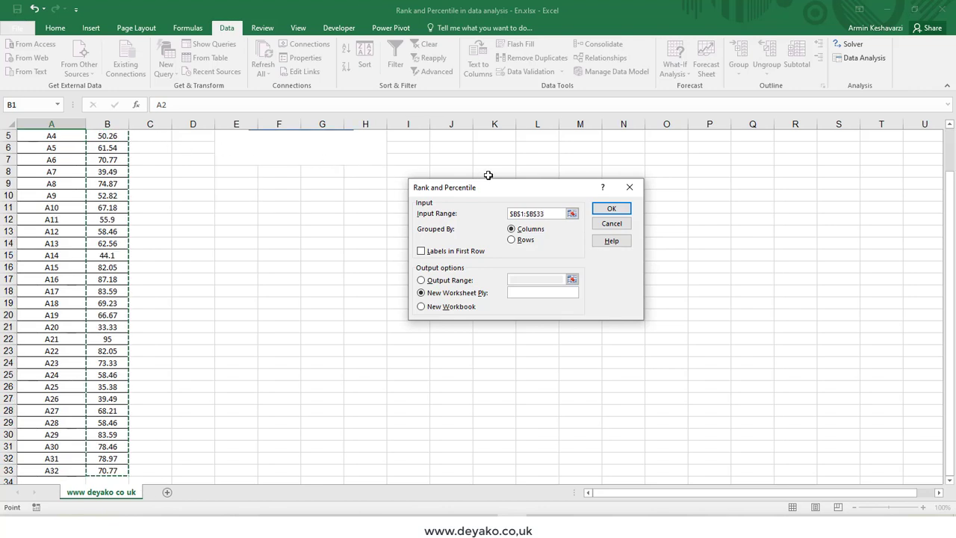
pyautogui.scroll(2, 364, 246)
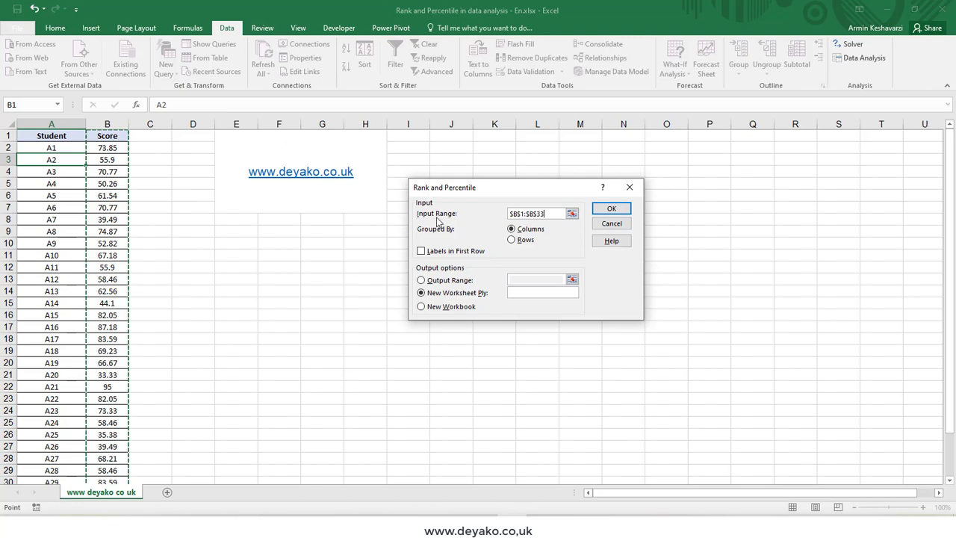
pyautogui.click(440, 253)
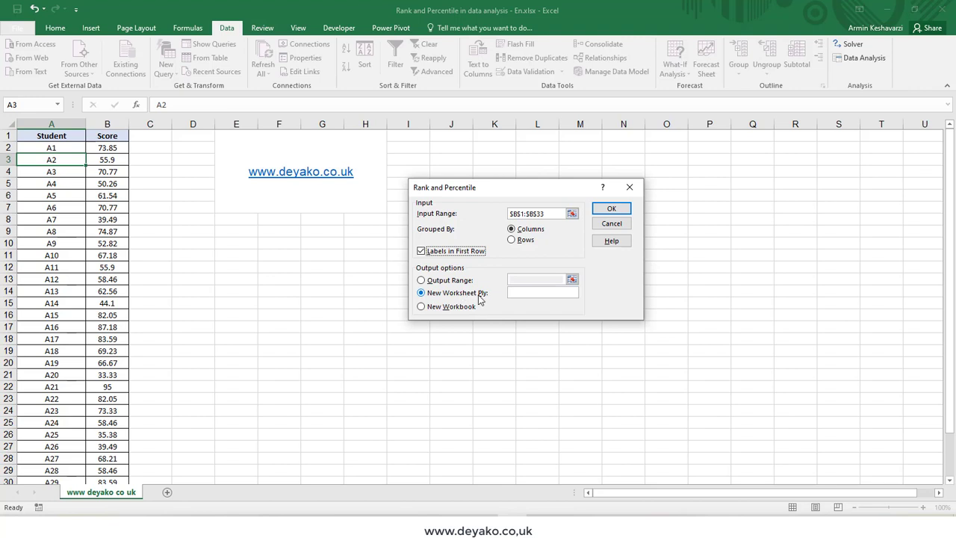
pyautogui.click(532, 293)
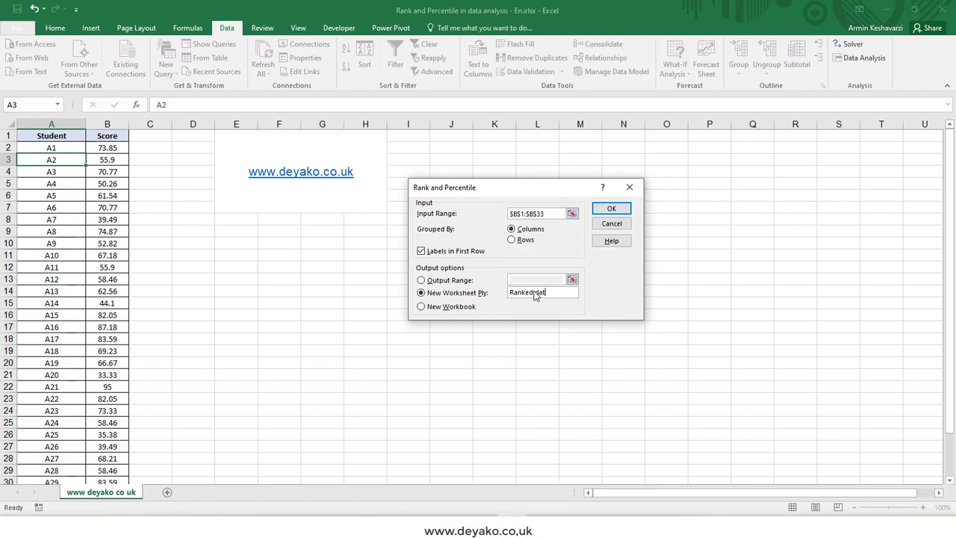
pyautogui.click(610, 210)
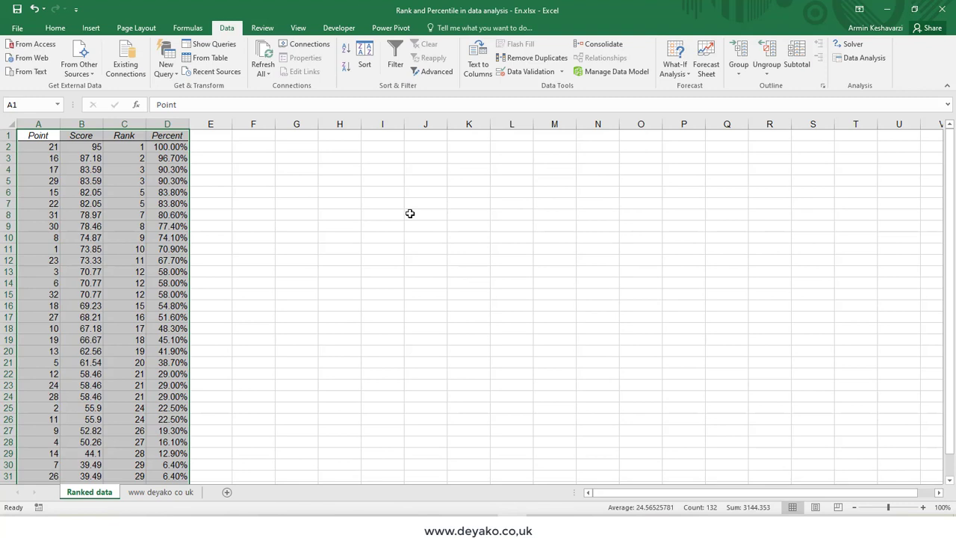
# Inspect the top-ranked row (Point 21, score 95, rank 1, 100%) and point 1's score 73.85.
pyautogui.click(51, 147)
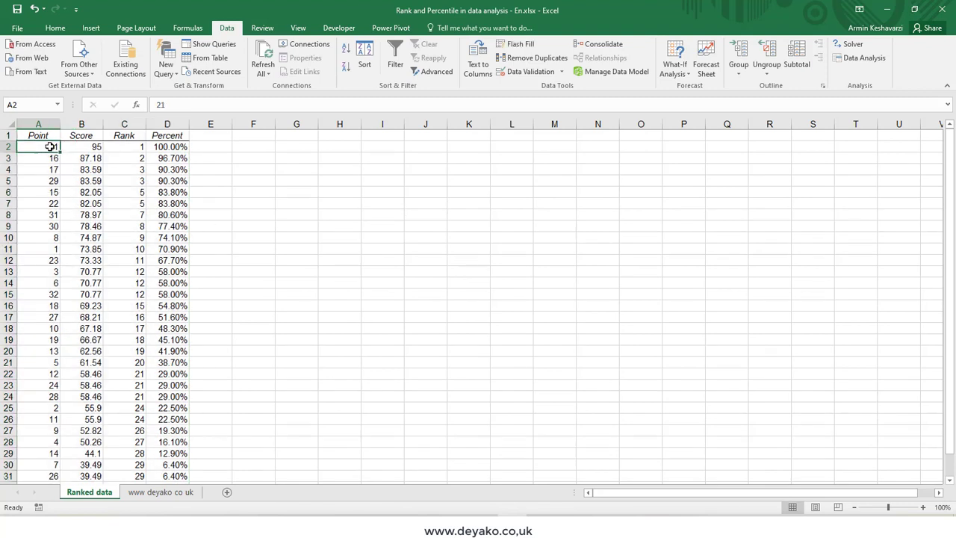
pyautogui.click(114, 146)
pyautogui.click(83, 147)
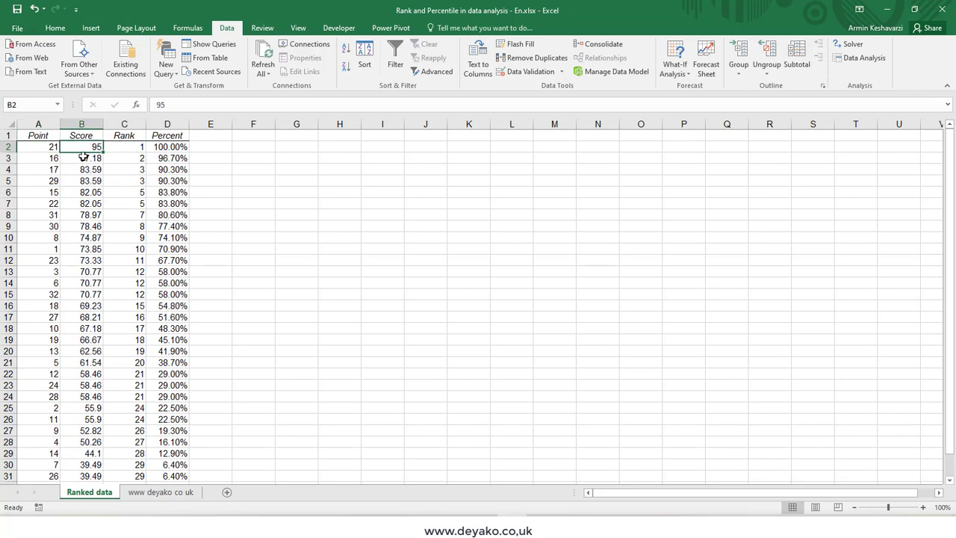
pyautogui.click(158, 148)
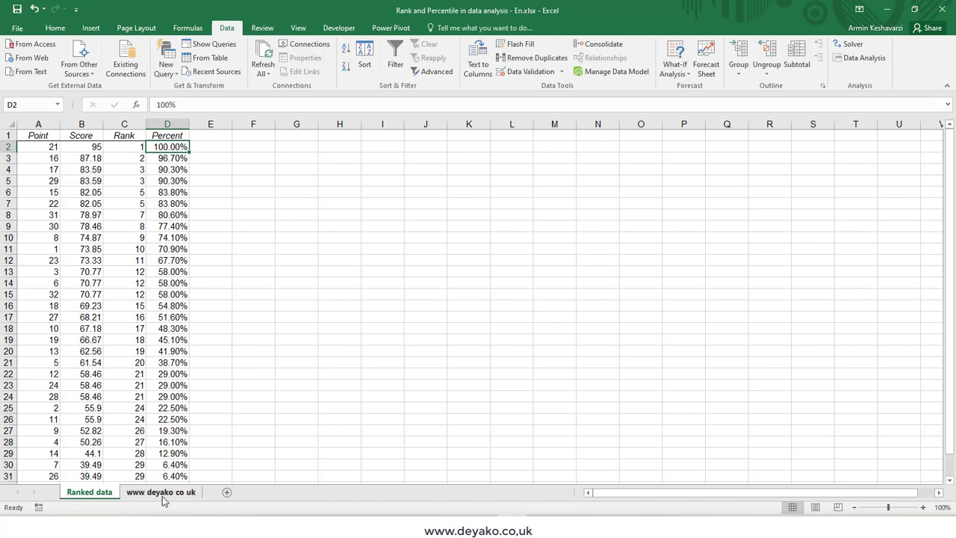
pyautogui.click(27, 250)
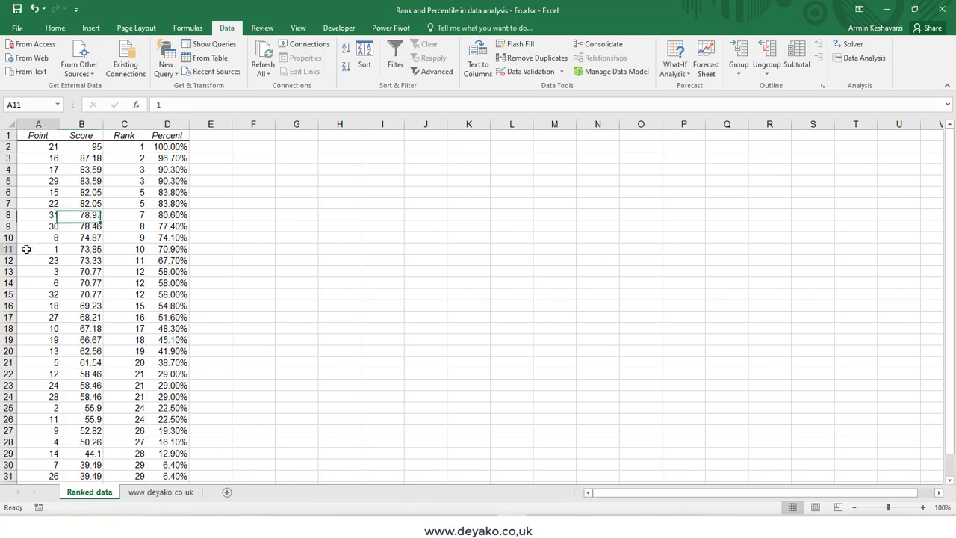
pyautogui.click(84, 250)
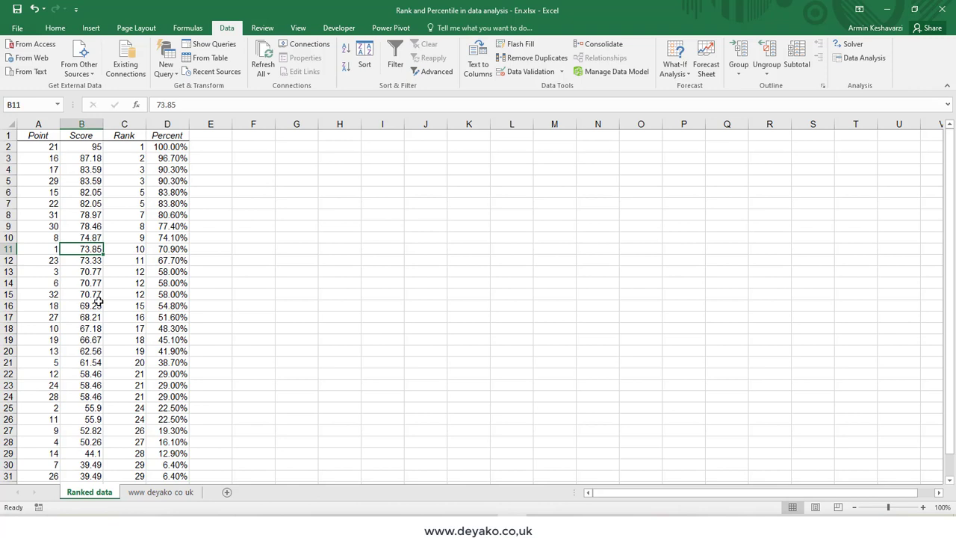
# Cross-check student A1's 73.85 score against its 70.9% percentile on the original sheet.
pyautogui.click(158, 496)
pyautogui.click(59, 148)
pyautogui.click(110, 148)
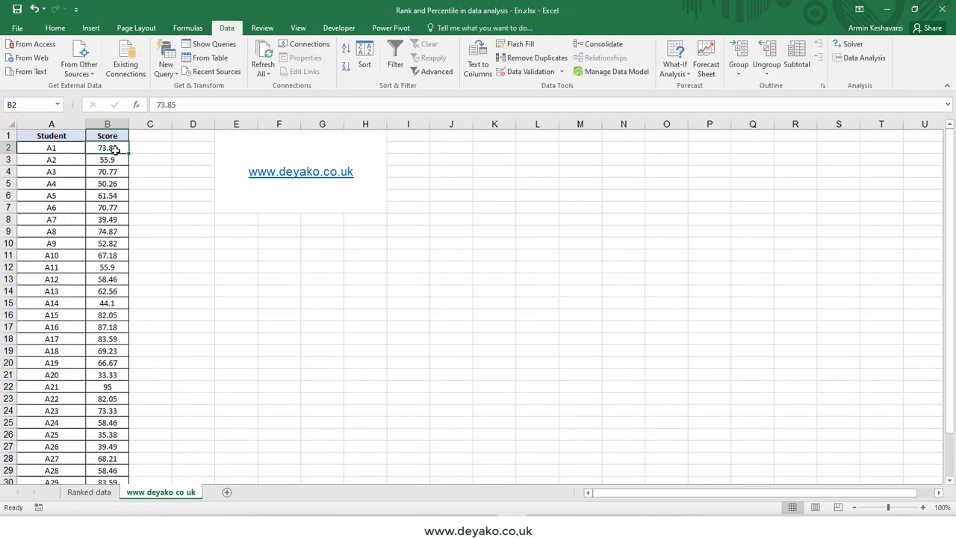
pyautogui.click(90, 493)
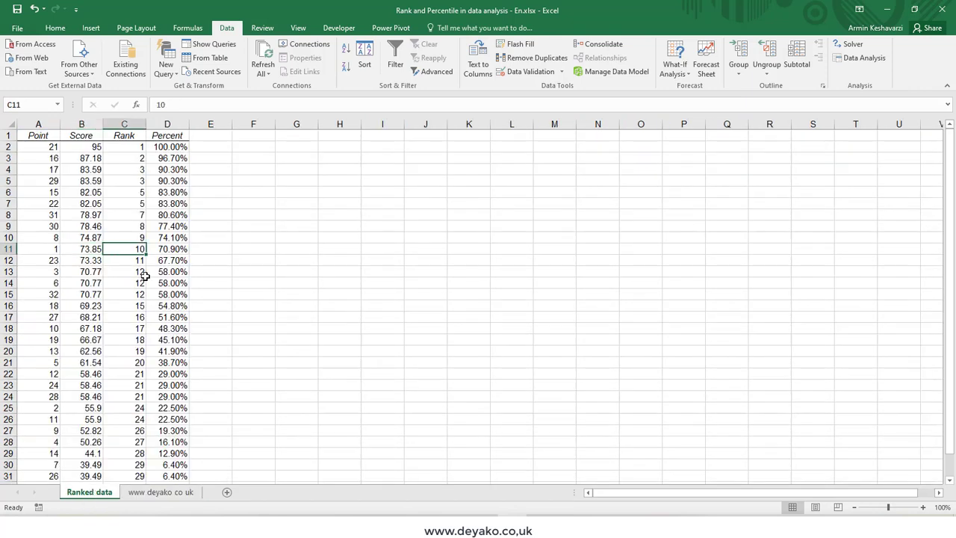
pyautogui.click(182, 257)
pyautogui.click(181, 251)
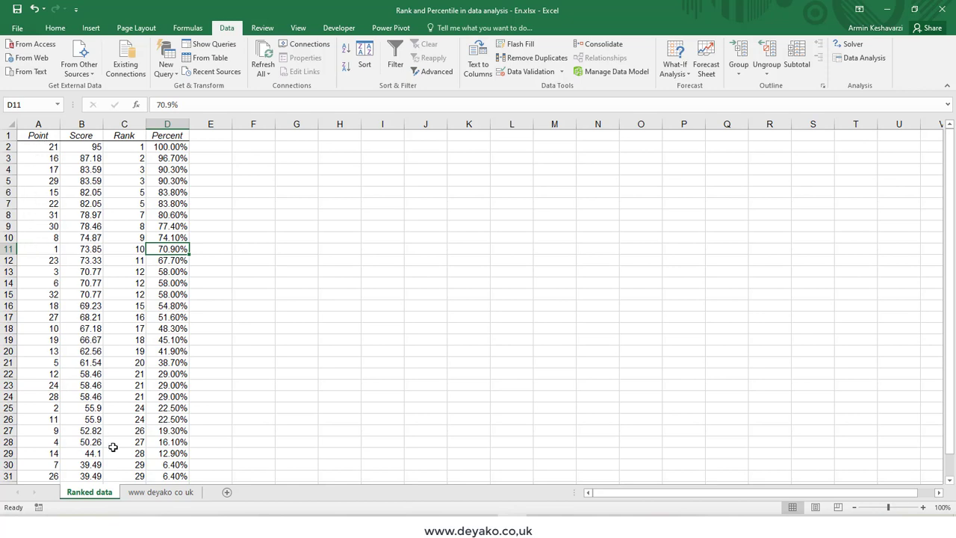
pyautogui.click(160, 492)
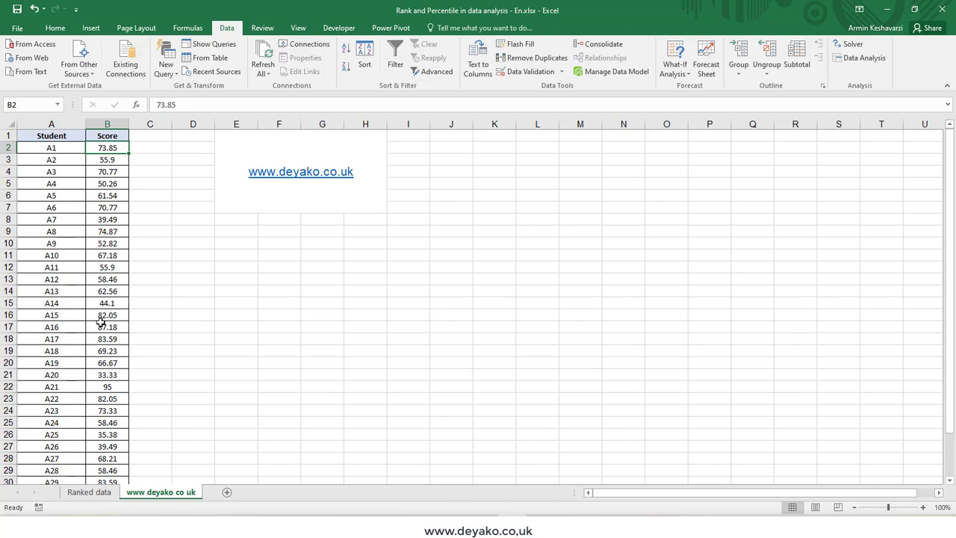
# Insert an empty column A before the Student column on the www deyako co uk sheet.
pyautogui.click(93, 493)
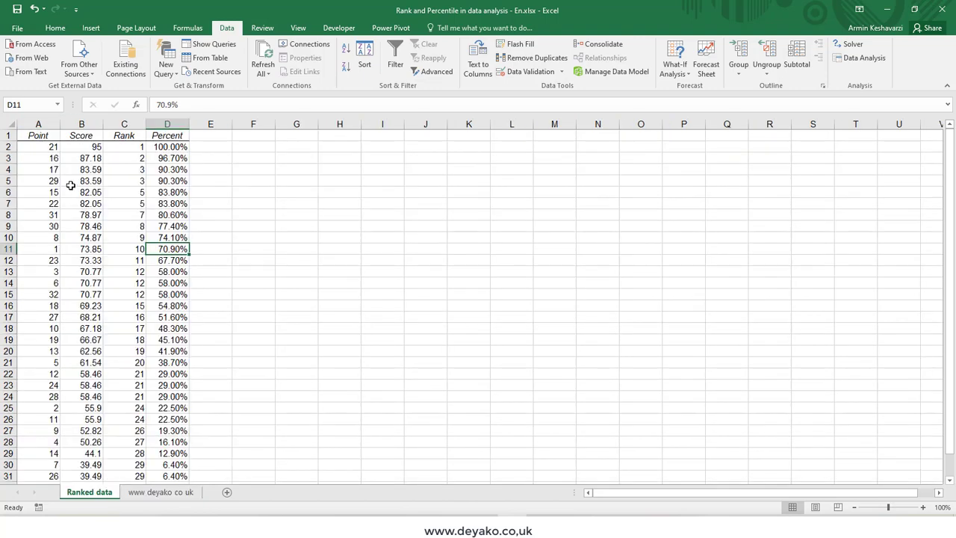
pyautogui.click(180, 495)
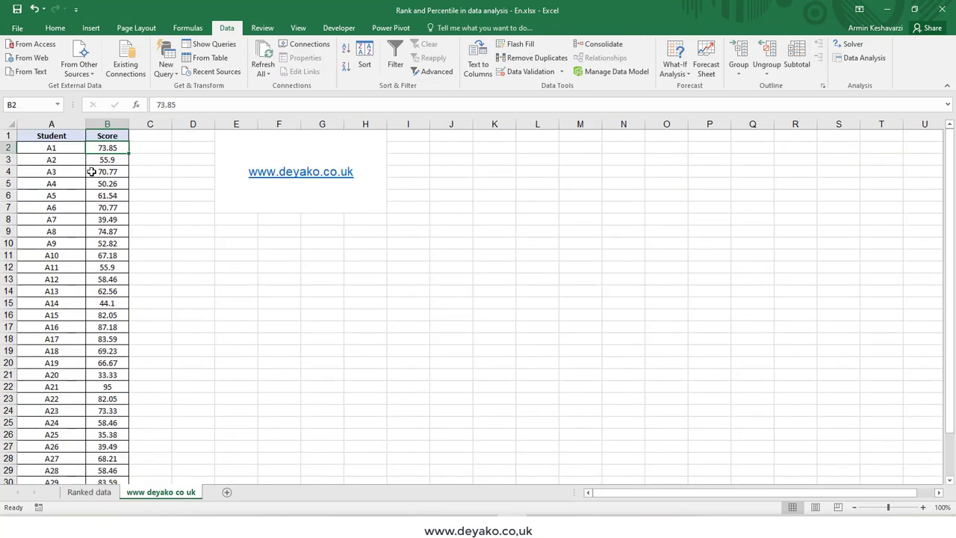
pyautogui.click(62, 125)
pyautogui.rightClick(62, 125)
pyautogui.click(90, 209)
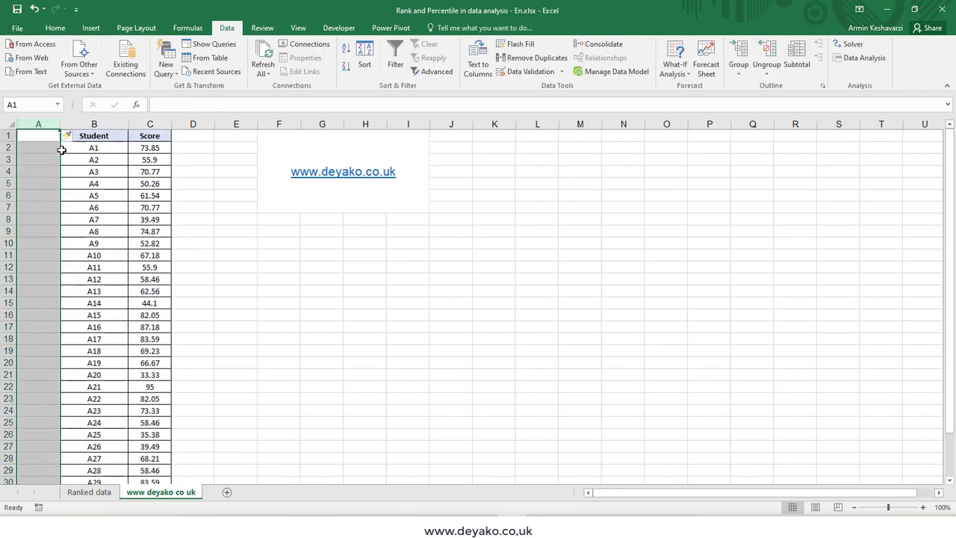
# Number the students 1 through 32 in the new column A.
pyautogui.click(53, 148)
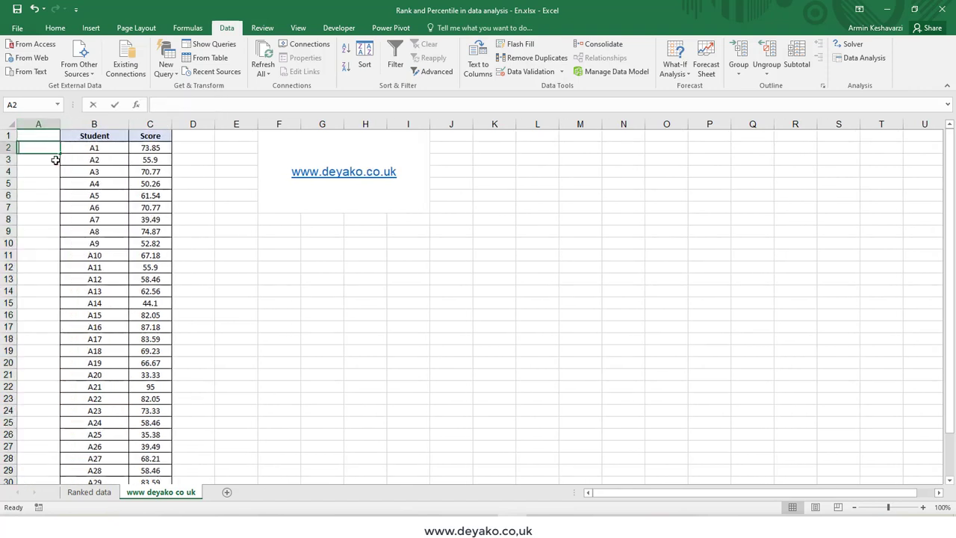
pyautogui.write('1')
pyautogui.press('Return')
pyautogui.press('Return')
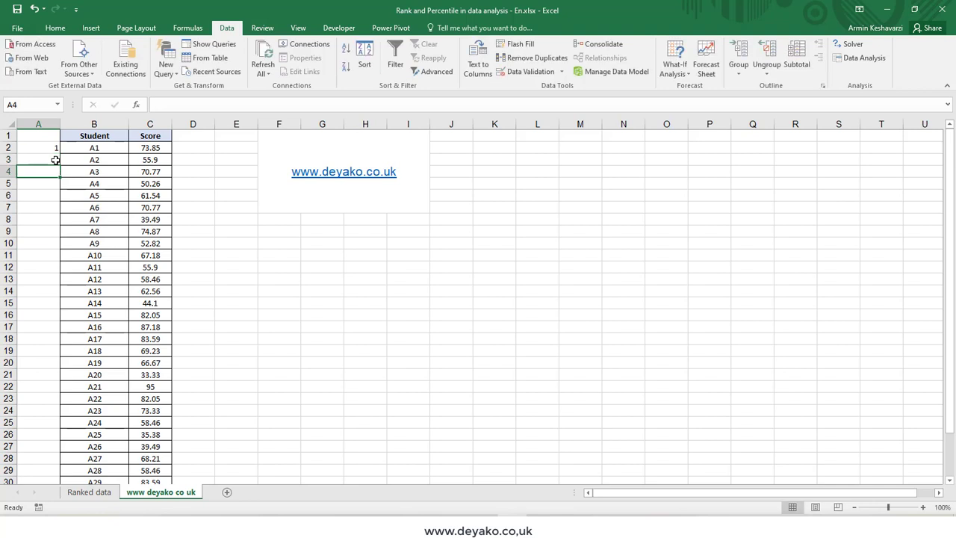
pyautogui.moveTo(51, 144); pyautogui.dragTo(64, 166)
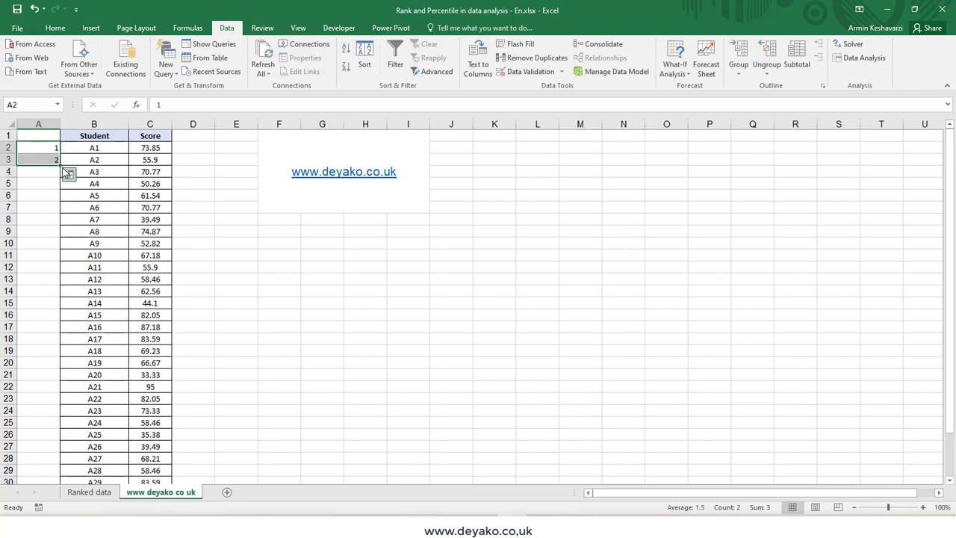
pyautogui.doubleClick(59, 165)
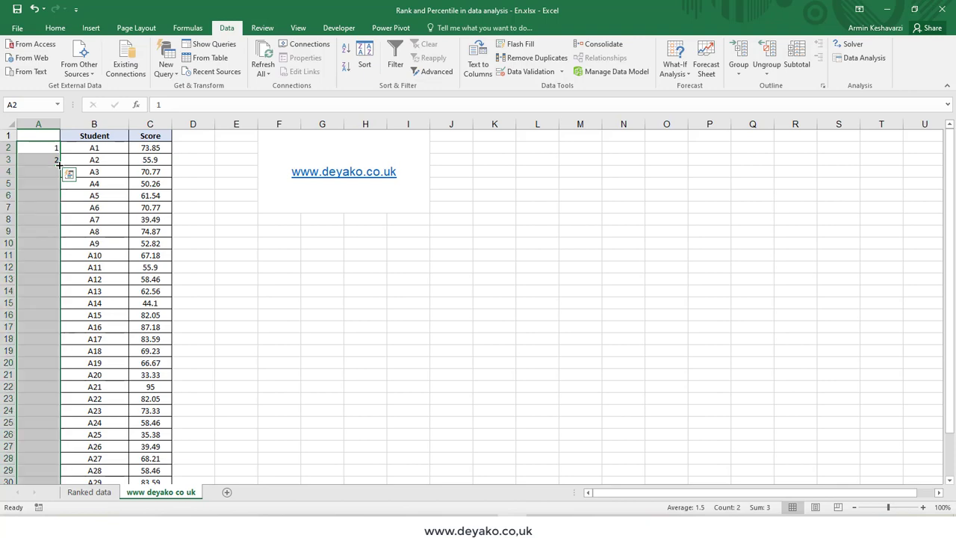
pyautogui.scroll(-8, 112, 321)
pyautogui.scroll(8, 115, 323)
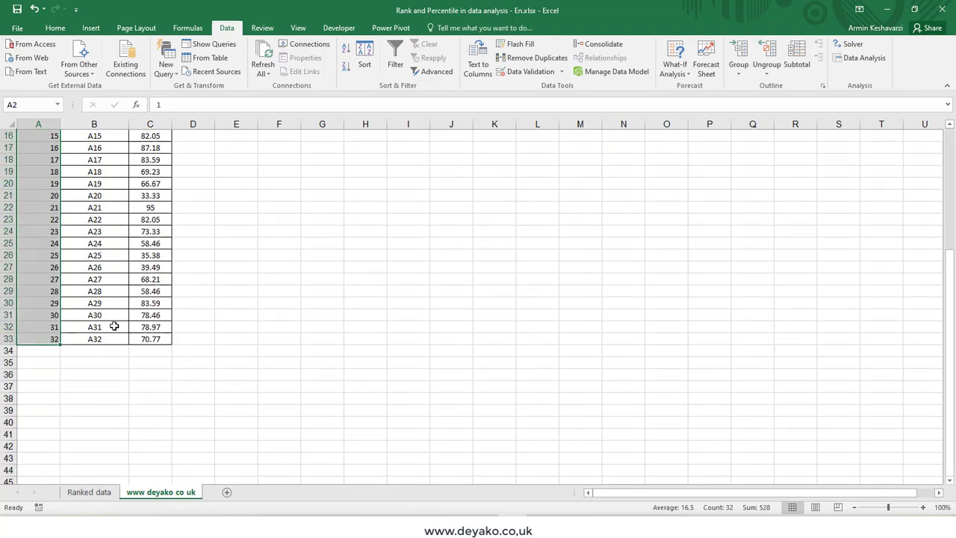
# Add the header 'names' in cell E1 of the Ranked data sheet.
pyautogui.click(89, 493)
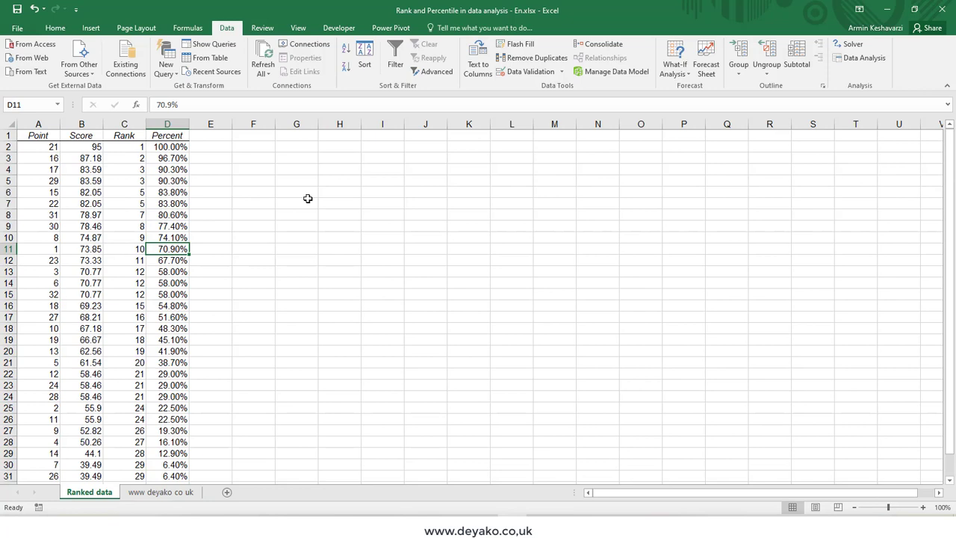
pyautogui.click(212, 137)
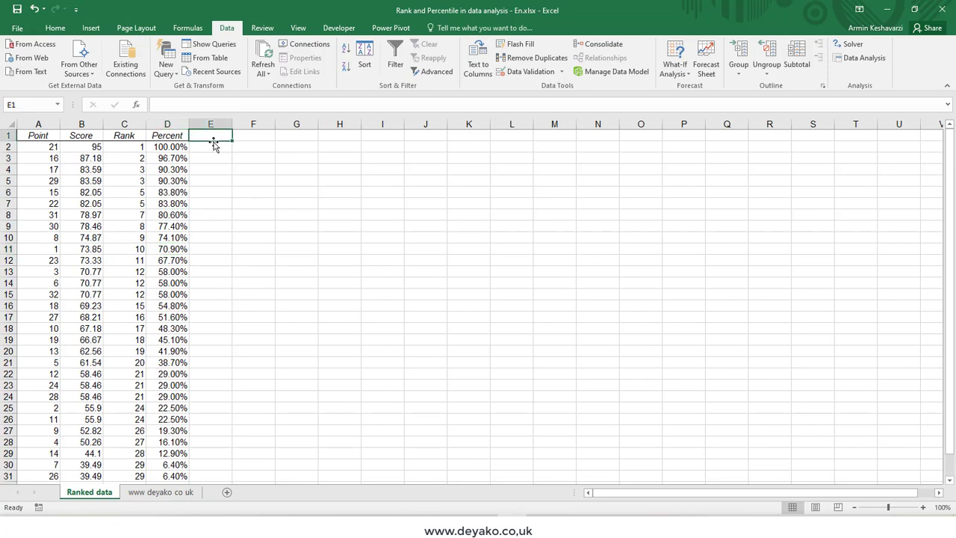
pyautogui.write('names')
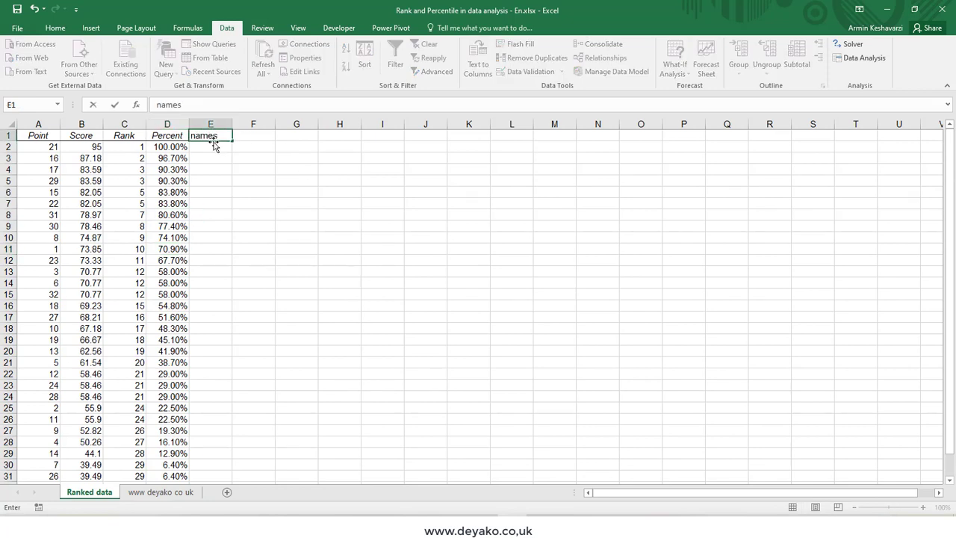
pyautogui.press('Return')
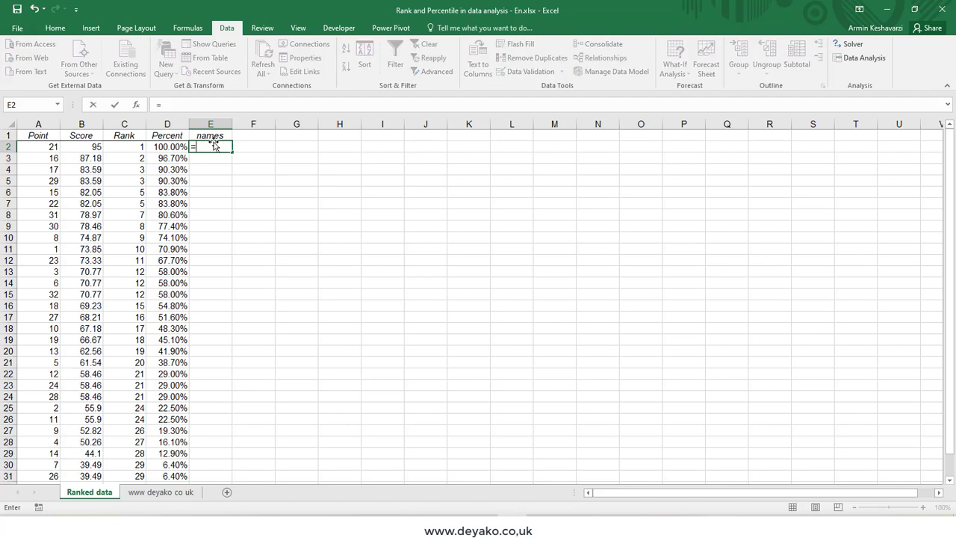
# Enter a VLOOKUP in E2 matching A2 against 'www deyako co uk'!A:B, returning column 2.
pyautogui.write('=vl')
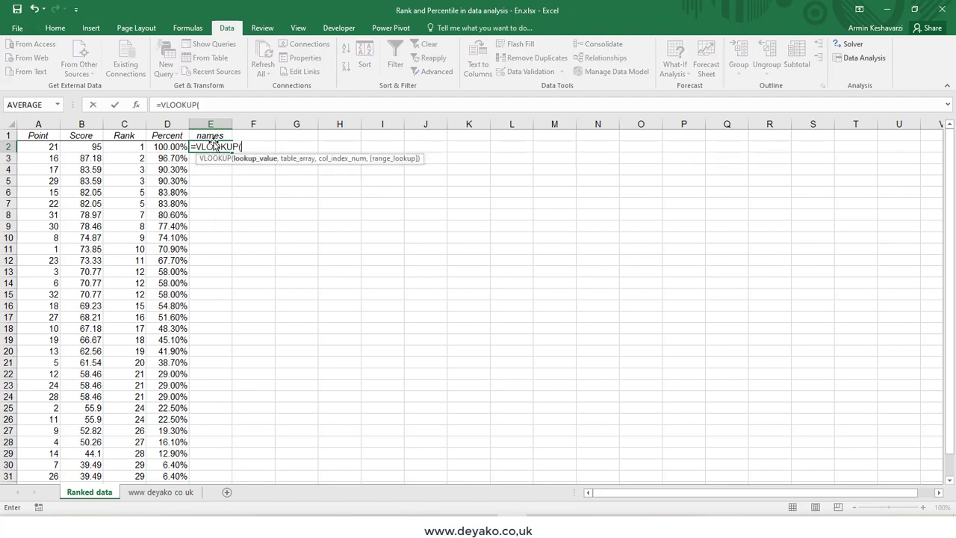
pyautogui.click(45, 145)
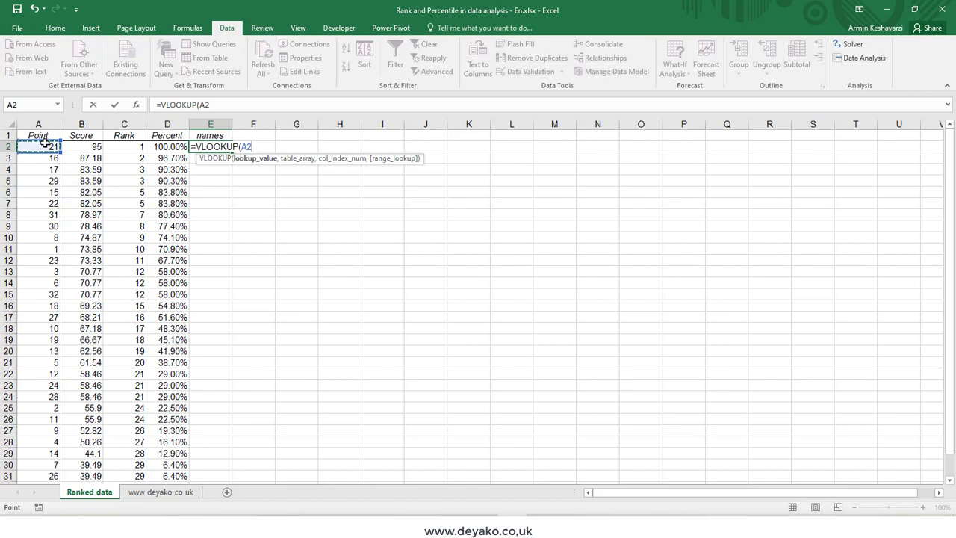
pyautogui.write(',')
pyautogui.click(160, 493)
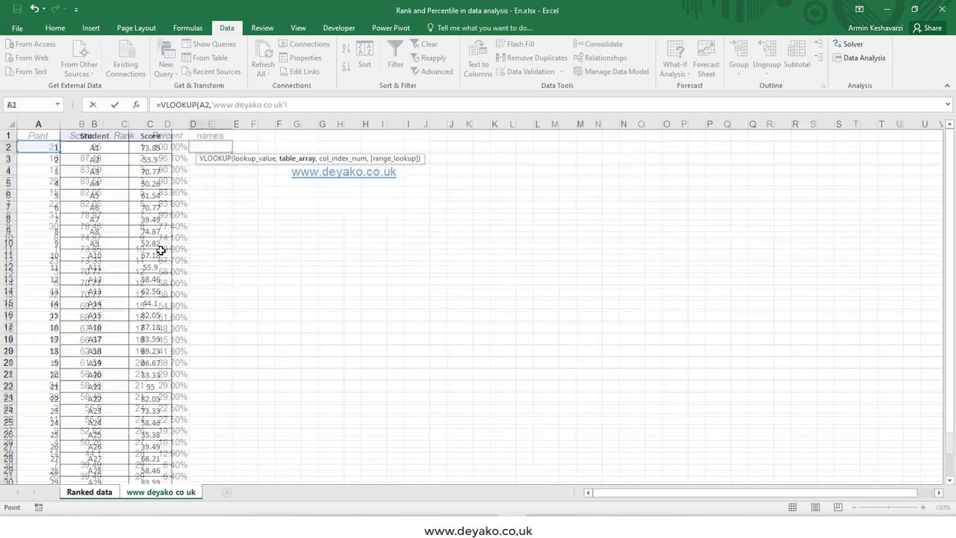
pyautogui.moveTo(150, 124)
pyautogui.mouseDown()
pyautogui.moveTo(31, 123)
pyautogui.moveTo(105, 125)
pyautogui.mouseUp()
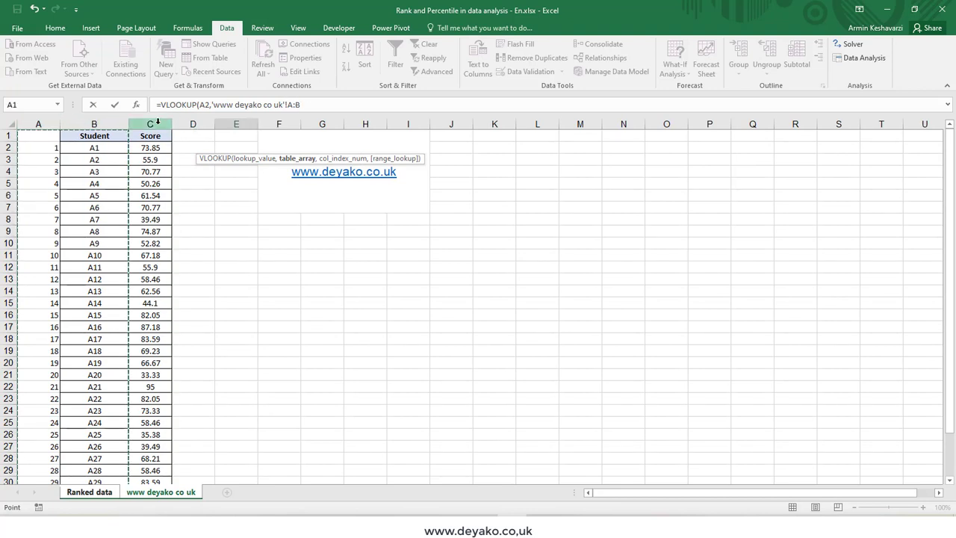
pyautogui.click(309, 106)
pyautogui.write(',')
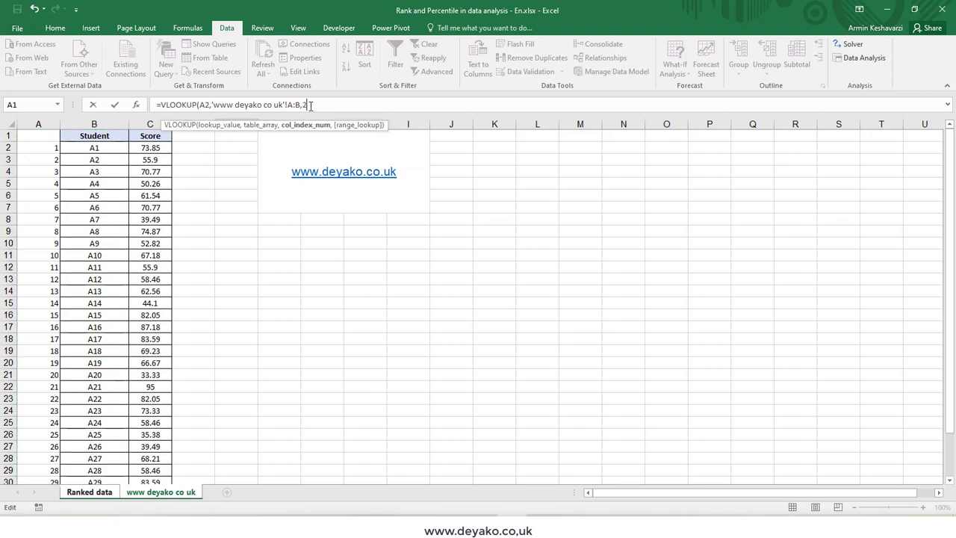
pyautogui.write('2,')
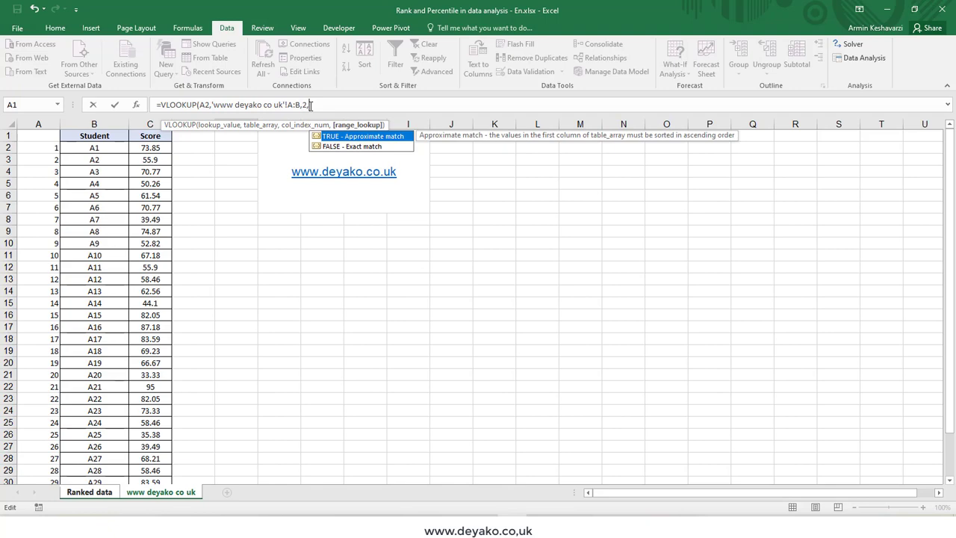
pyautogui.write('T)')
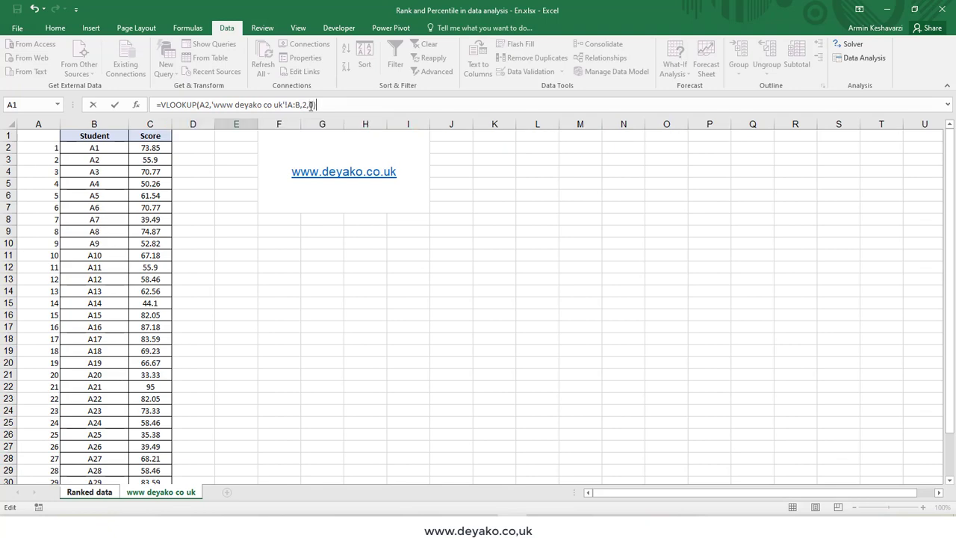
pyautogui.press('Return')
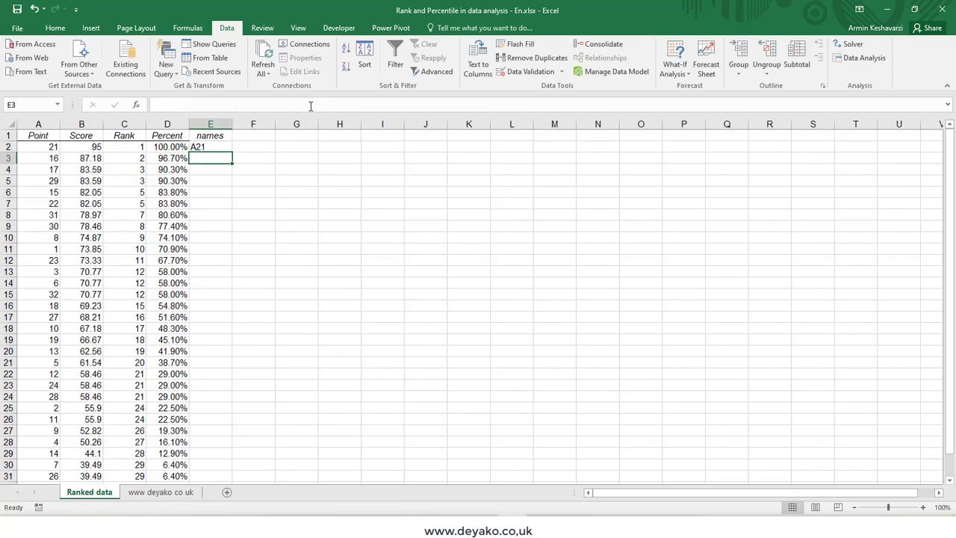
# Fill the E2 VLOOKUP formula down the whole names column.
pyautogui.click(228, 148)
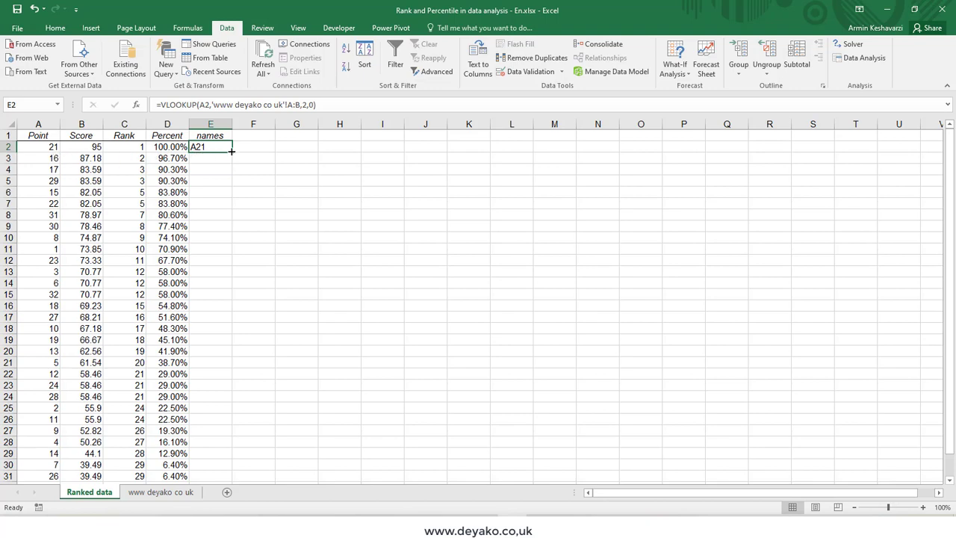
pyautogui.doubleClick(231, 151)
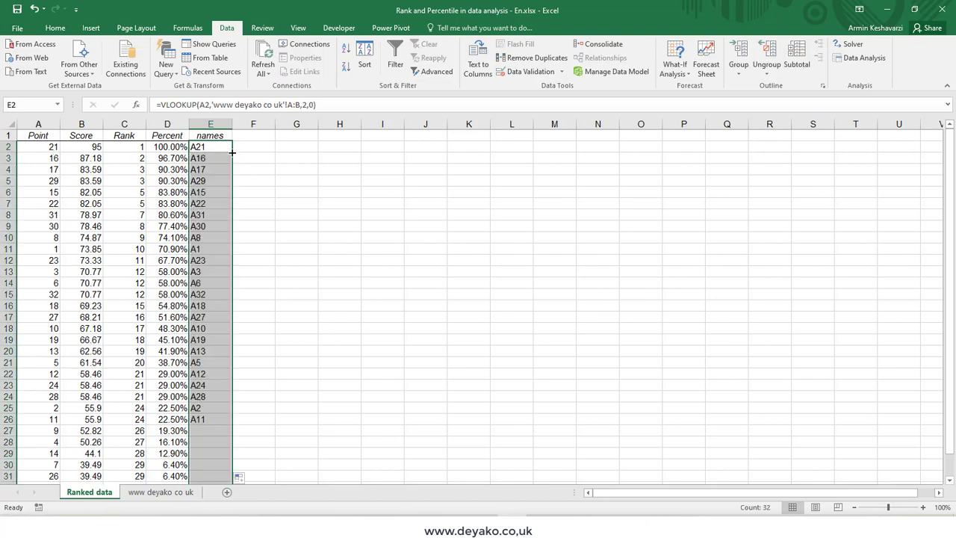
pyautogui.scroll(-4, 226, 182)
pyautogui.scroll(4, 216, 258)
# Spot-check rank and percent values against the numbered student list, ending on Ranked data.
pyautogui.click(121, 182)
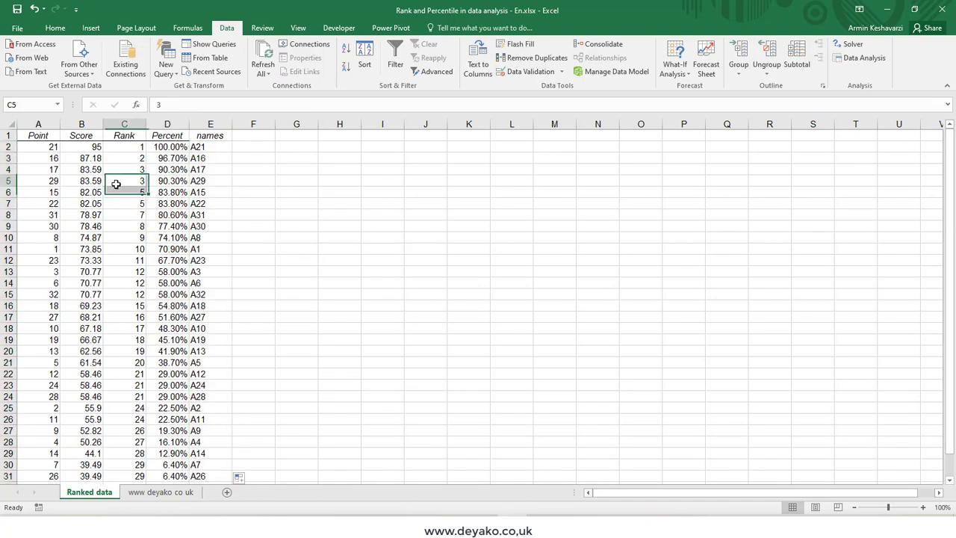
pyautogui.click(168, 149)
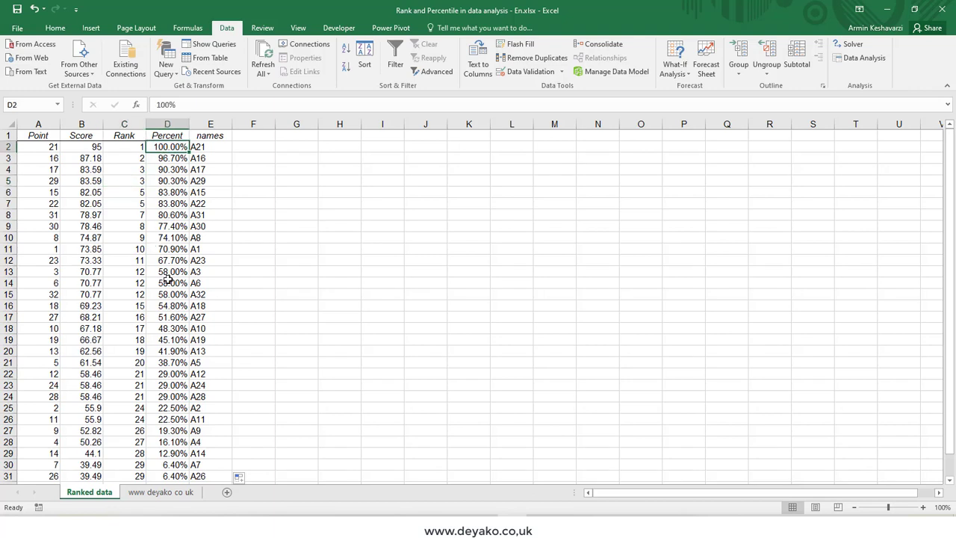
pyautogui.click(173, 493)
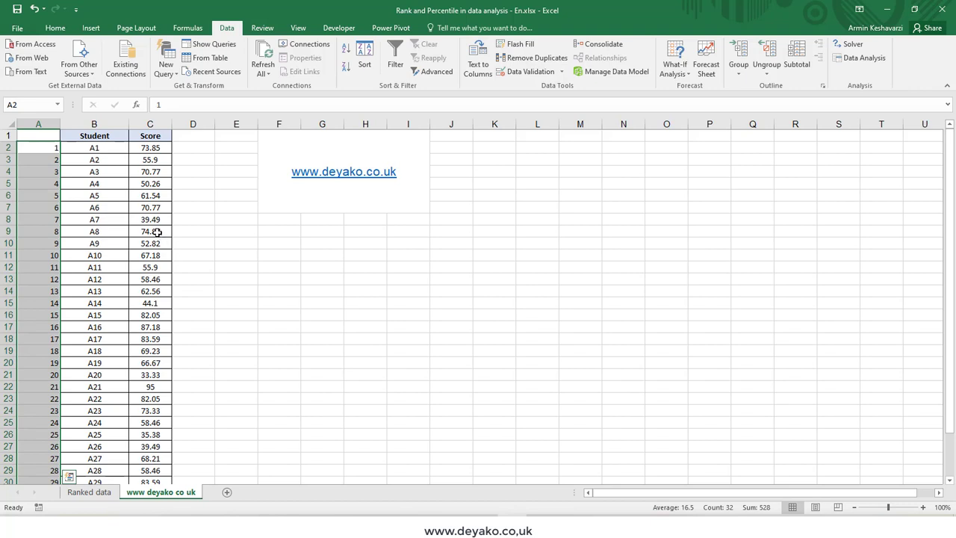
pyautogui.click(98, 493)
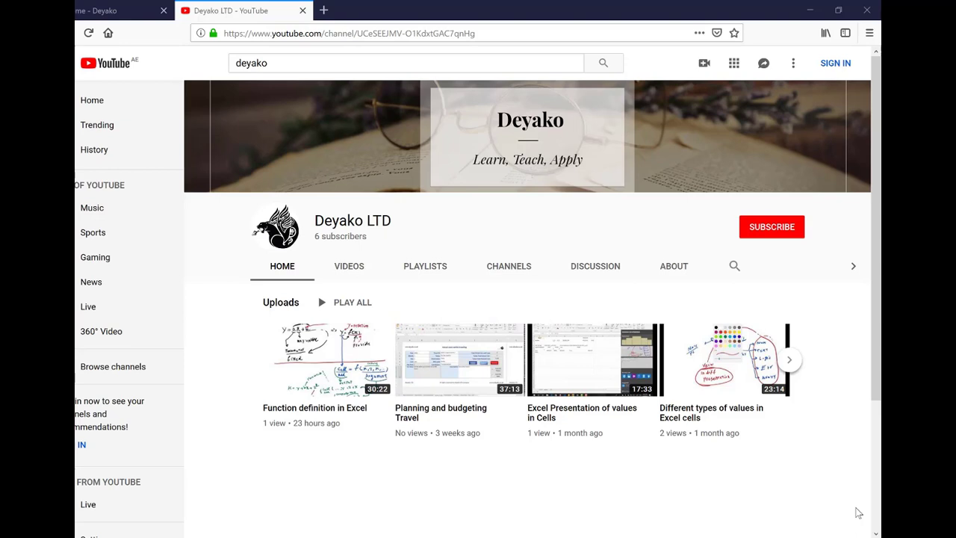
# Switch to the deyako.co.uk tab and scroll down to Shop by Category.
pyautogui.hotkey('ctrl', 'Tab')
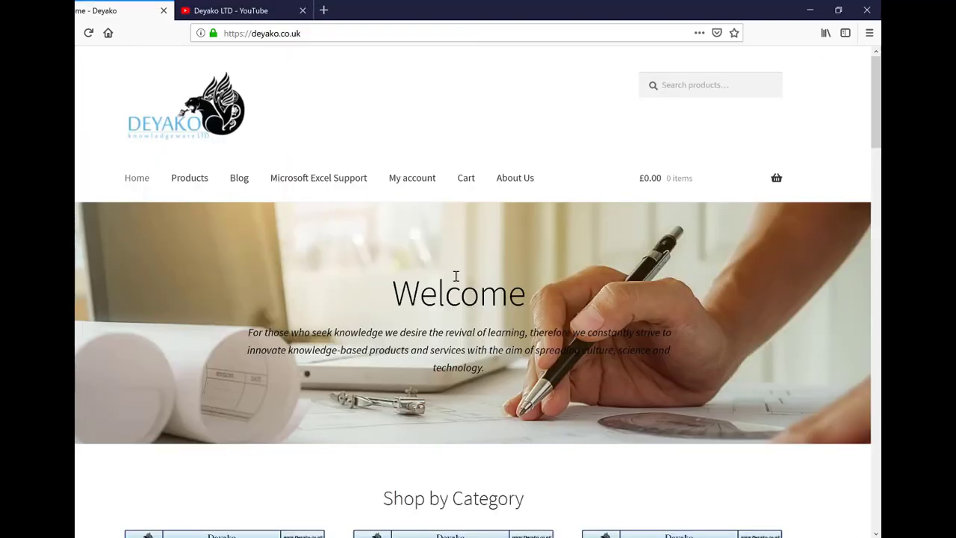
pyautogui.scroll(-6, 456, 276)
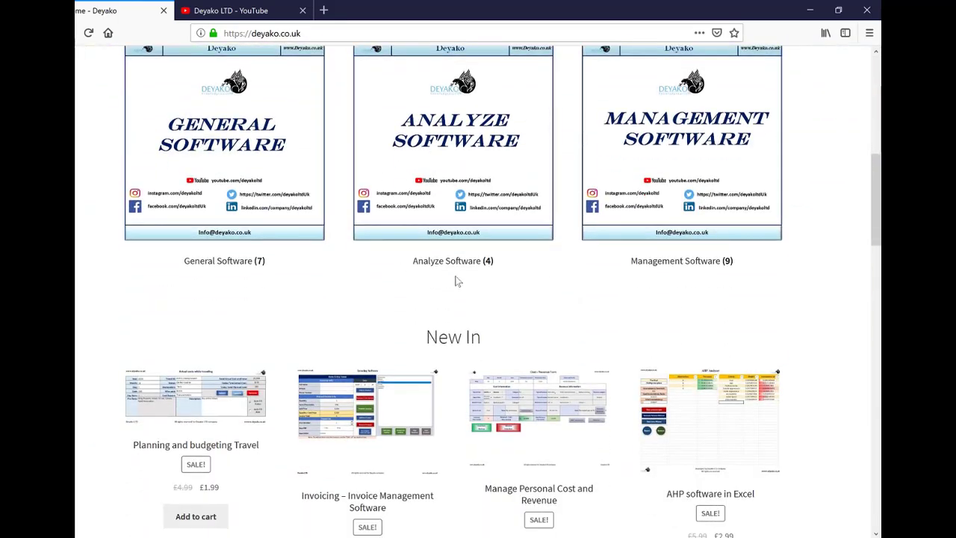